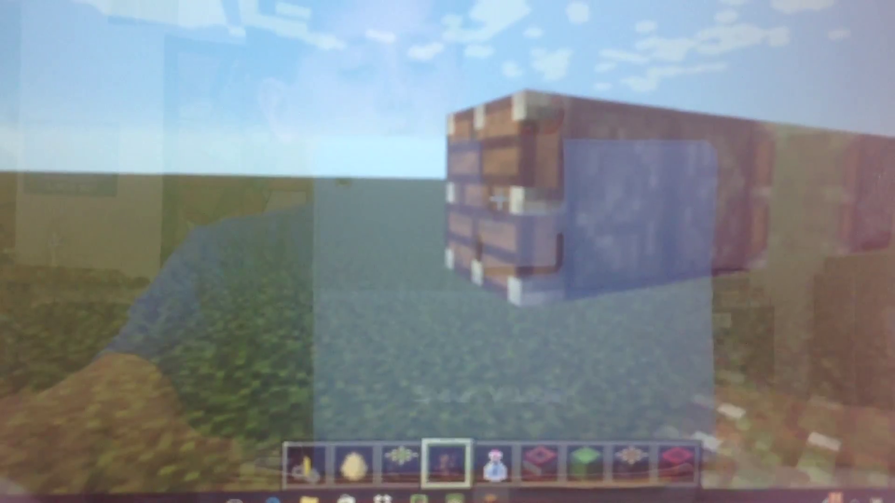
# Place a slime block from hotbar slot 7 onto the piston row
pyautogui.press('7')
pyautogui.press('8')
pyautogui.press('7')
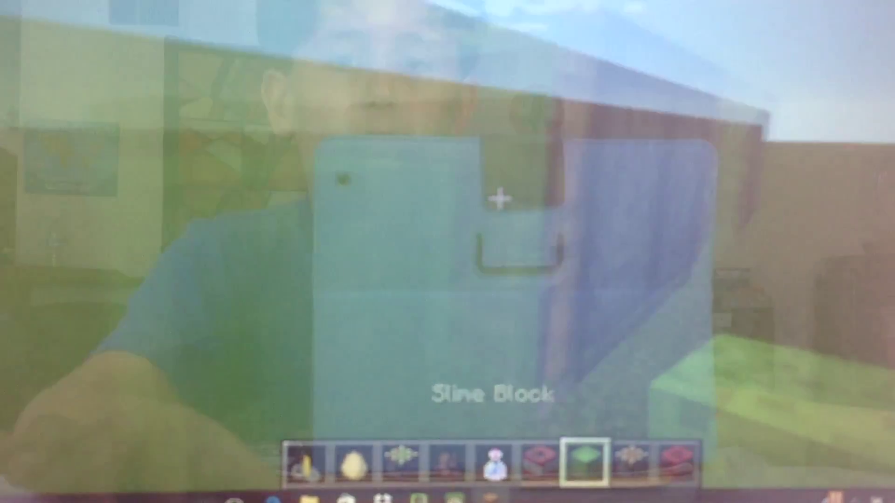
pyautogui.rightClick(498, 200)
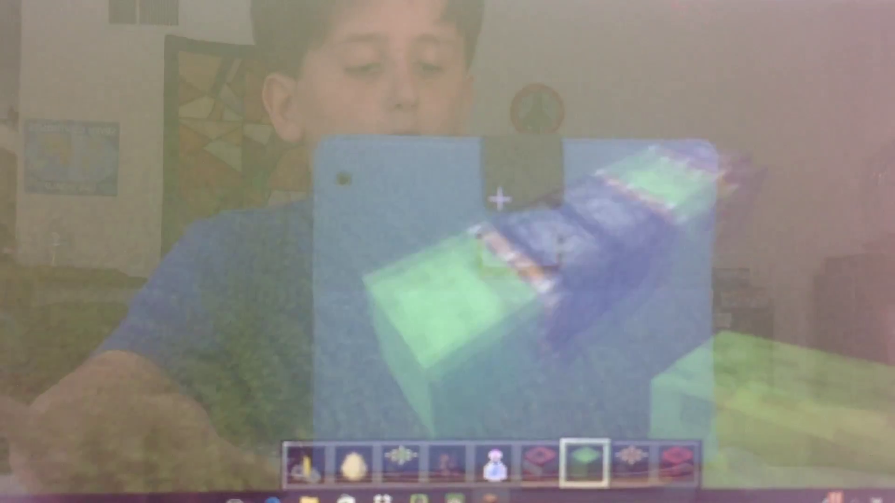
pyautogui.press('8')
# Select the Block of Redstone in hotbar slot 9
pyautogui.press('7')
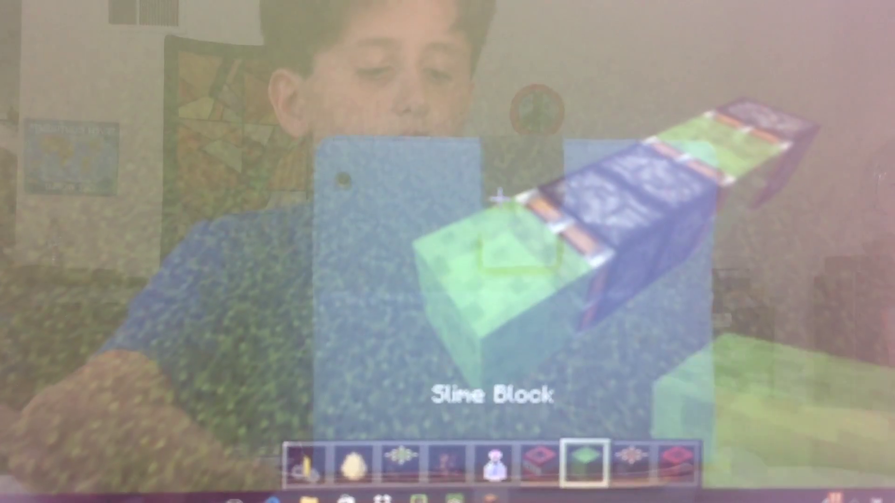
pyautogui.press('9')
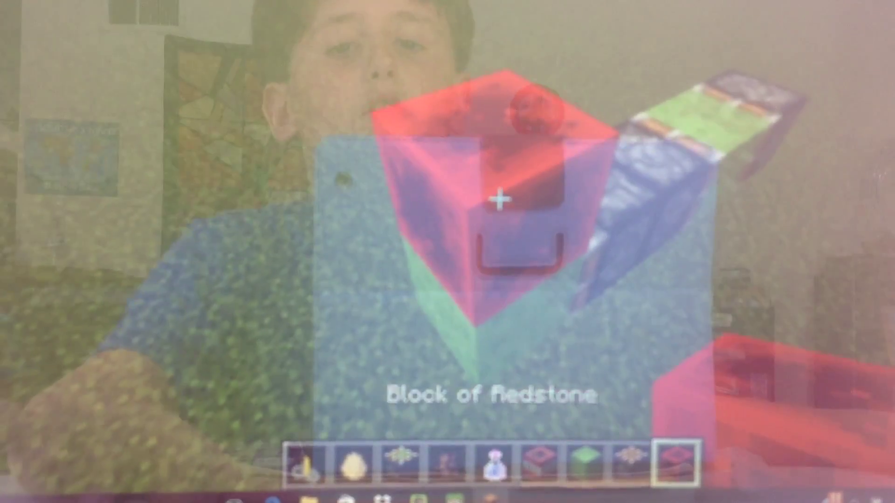